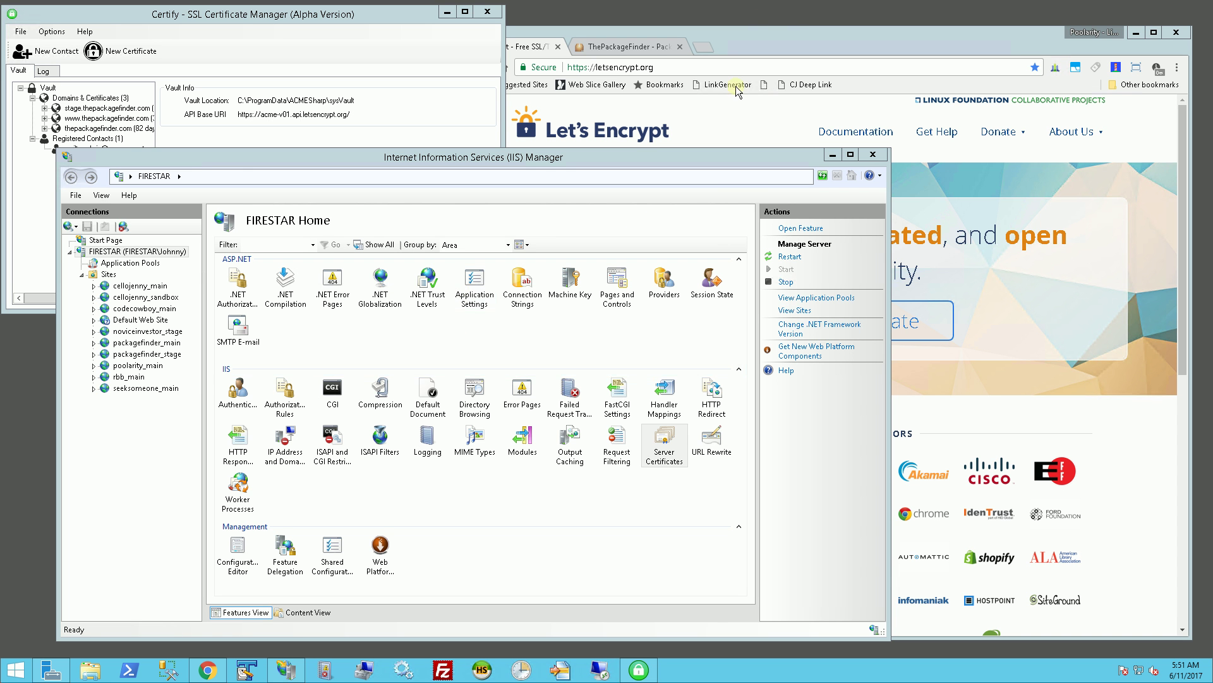
Step: Show thePackageFinder site in Chrome, highlight its full URL, then return to IIS Manager's FIRESTAR home
{"action": "left_click", "coordinate": [629, 46]}
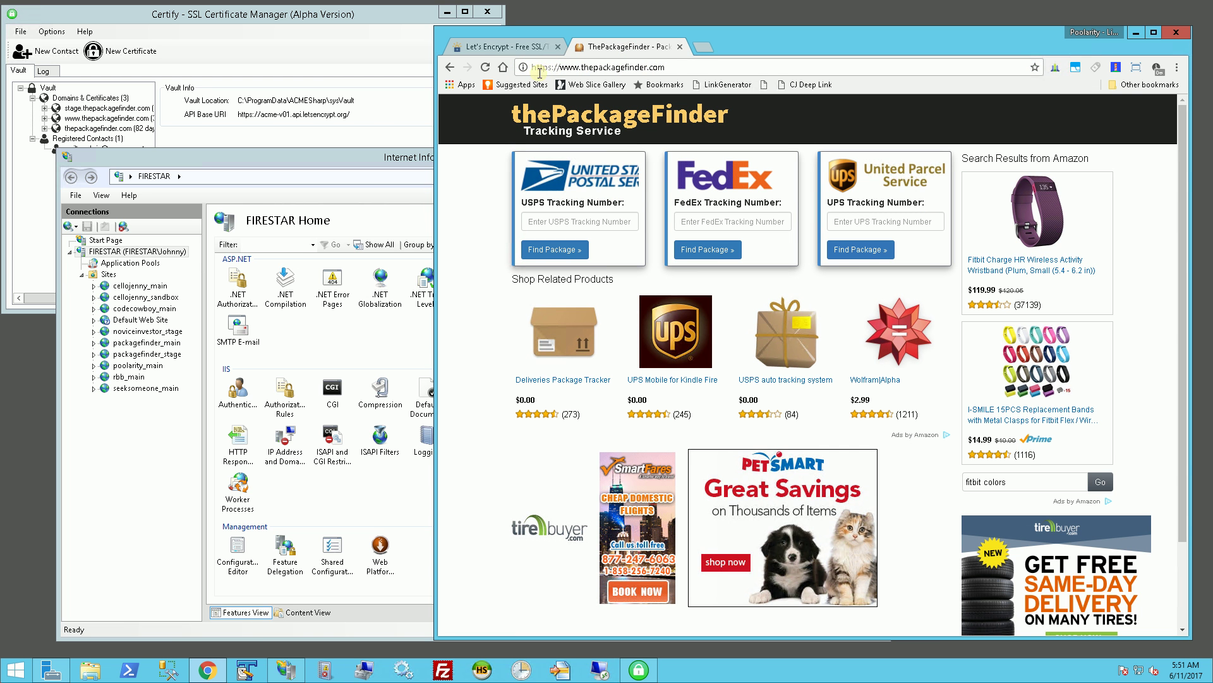
{"action": "left_click_drag", "start_coordinate": [531, 67], "coordinate": [695, 66]}
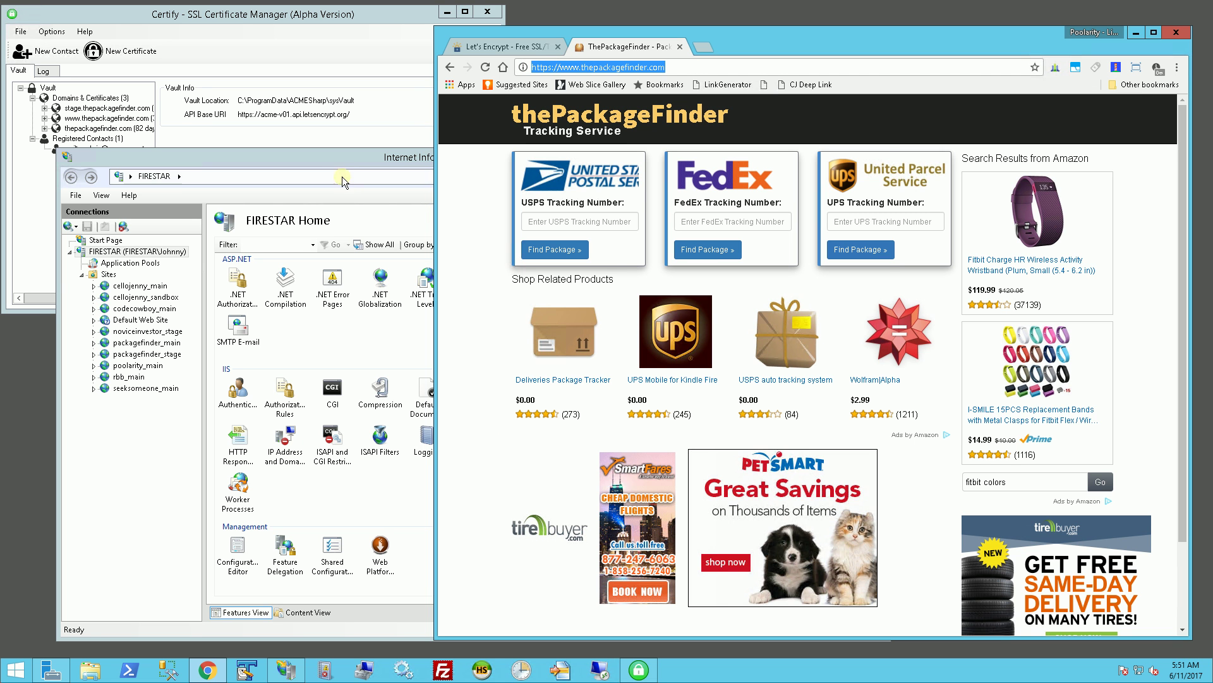
{"action": "left_click", "coordinate": [343, 159]}
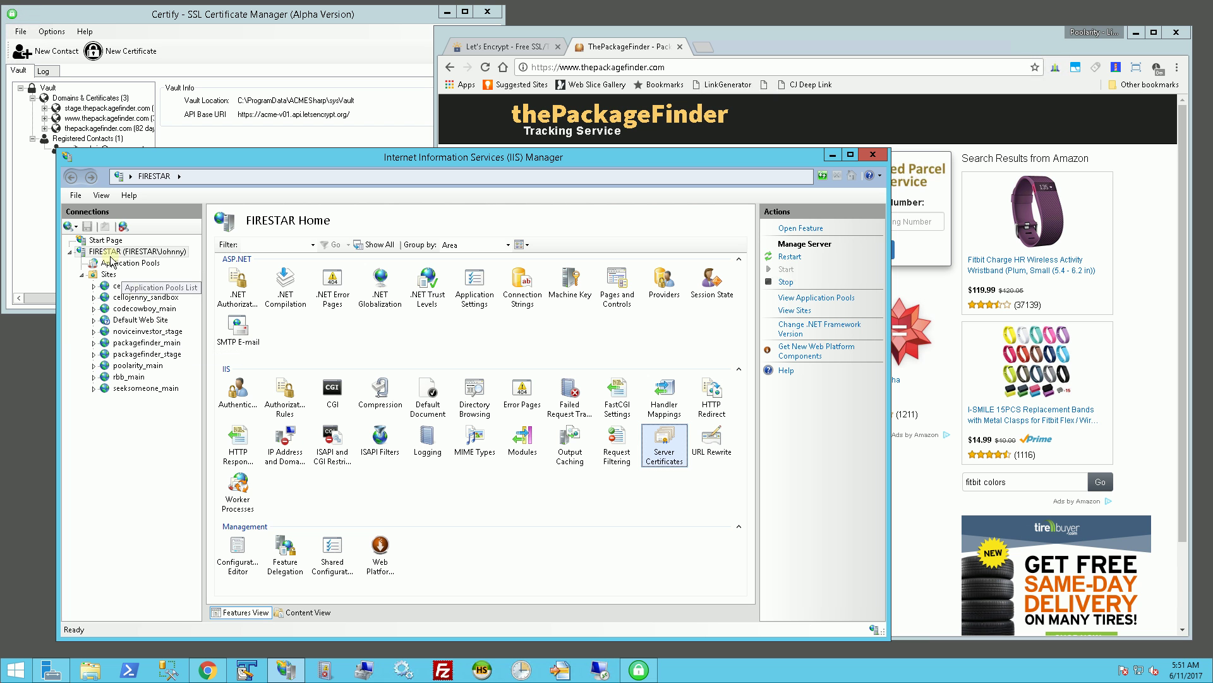
Step: Open Server Certificates and select the www, root and stage thepackagefinder.com certificates in turn
{"action": "double_click", "coordinate": [663, 450]}
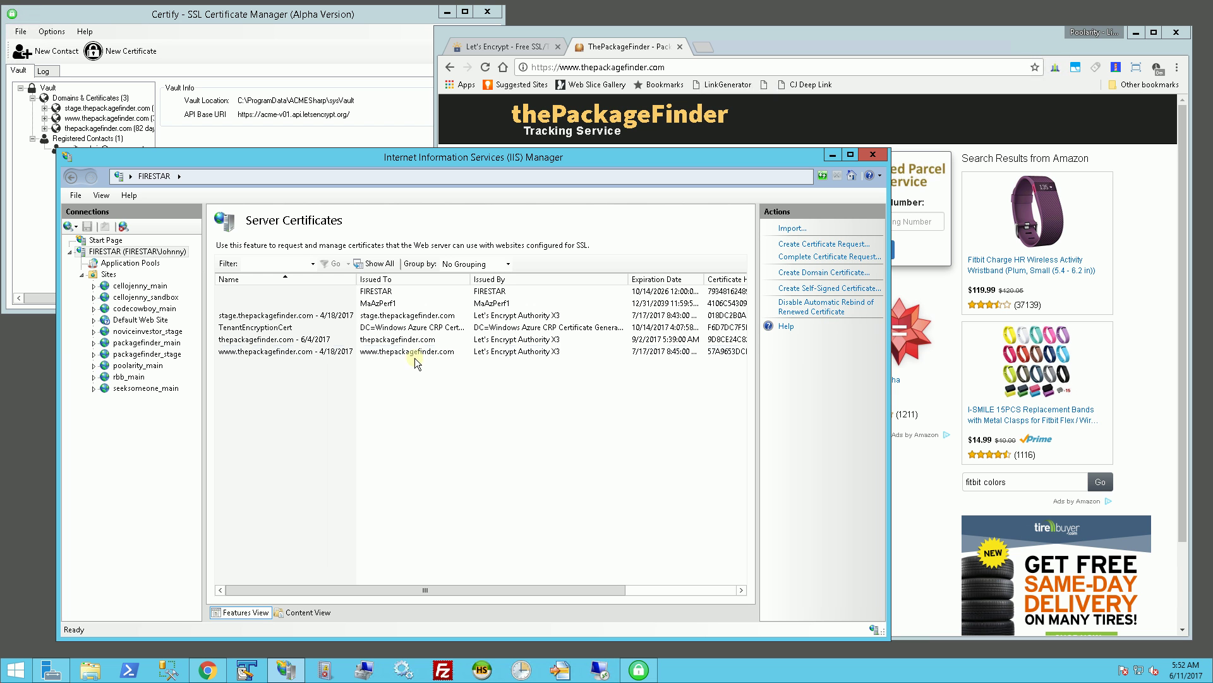
{"action": "left_click", "coordinate": [474, 355]}
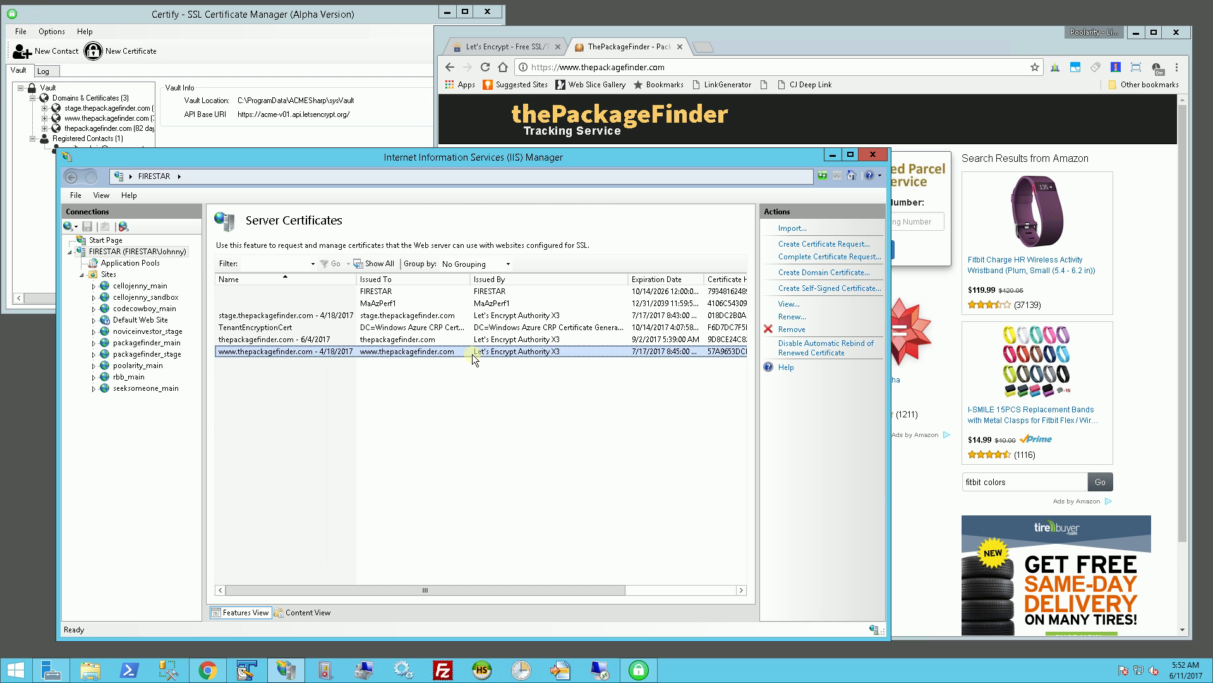
{"action": "left_click", "coordinate": [477, 344]}
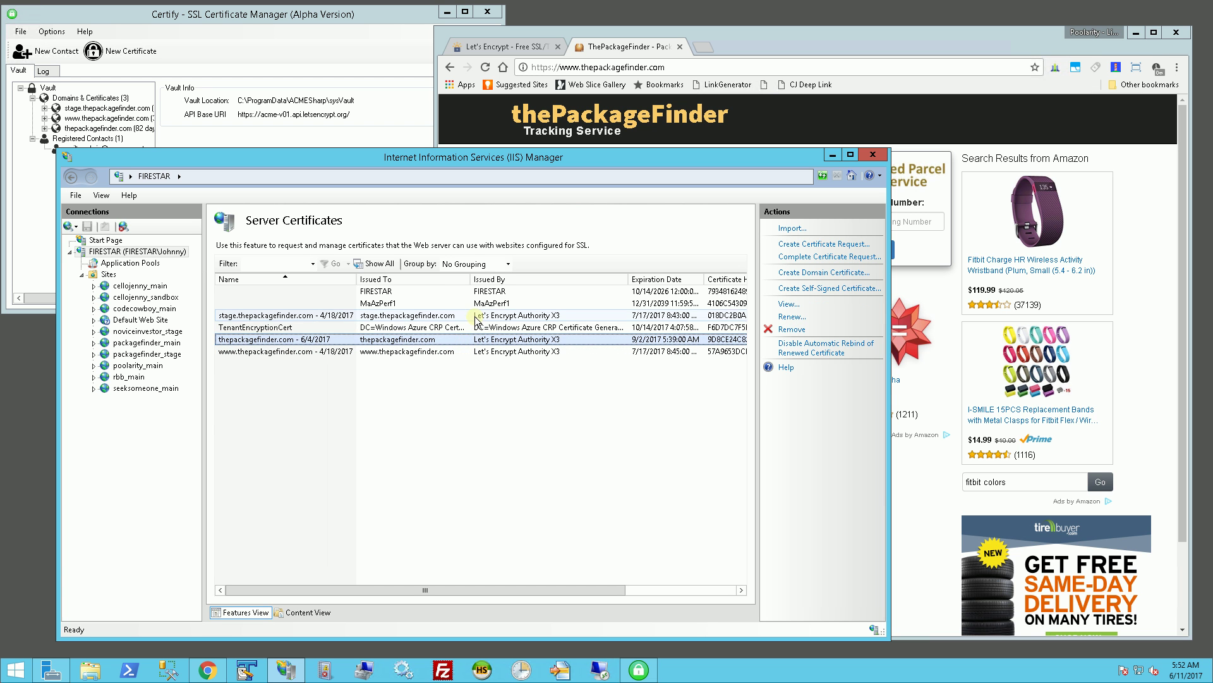
{"action": "left_click", "coordinate": [481, 316]}
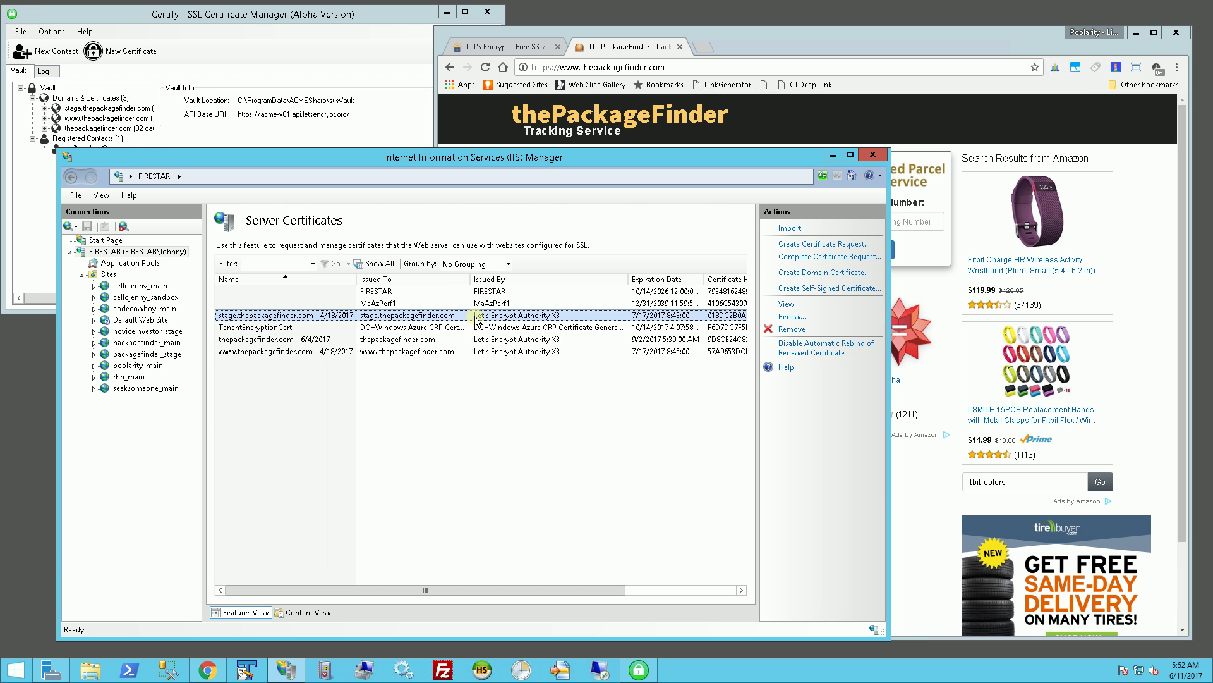
Step: Open the stage.thepackagefinder.com certificate and view its certification path through Let's Encrypt Authority X3
{"action": "double_click", "coordinate": [522, 315]}
{"action": "left_click_drag", "start_coordinate": [370, 266], "coordinate": [655, 131]}
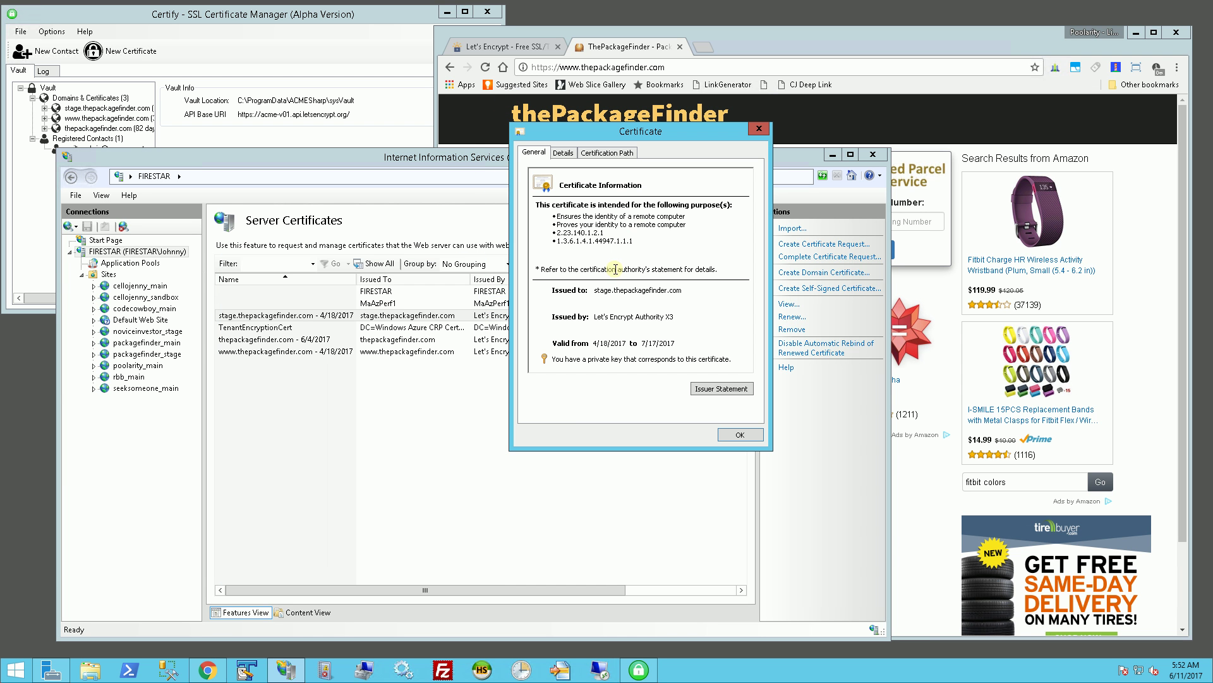
{"action": "left_click", "coordinate": [563, 152]}
{"action": "left_click", "coordinate": [608, 153]}
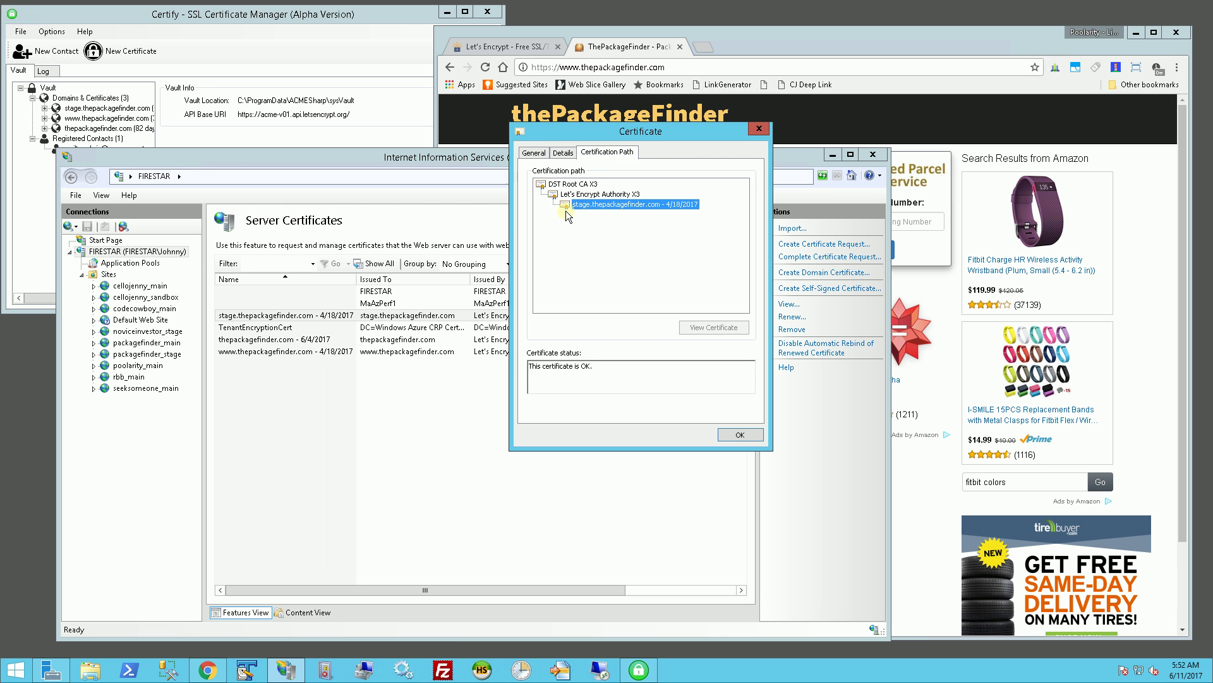
{"action": "left_click", "coordinate": [584, 195]}
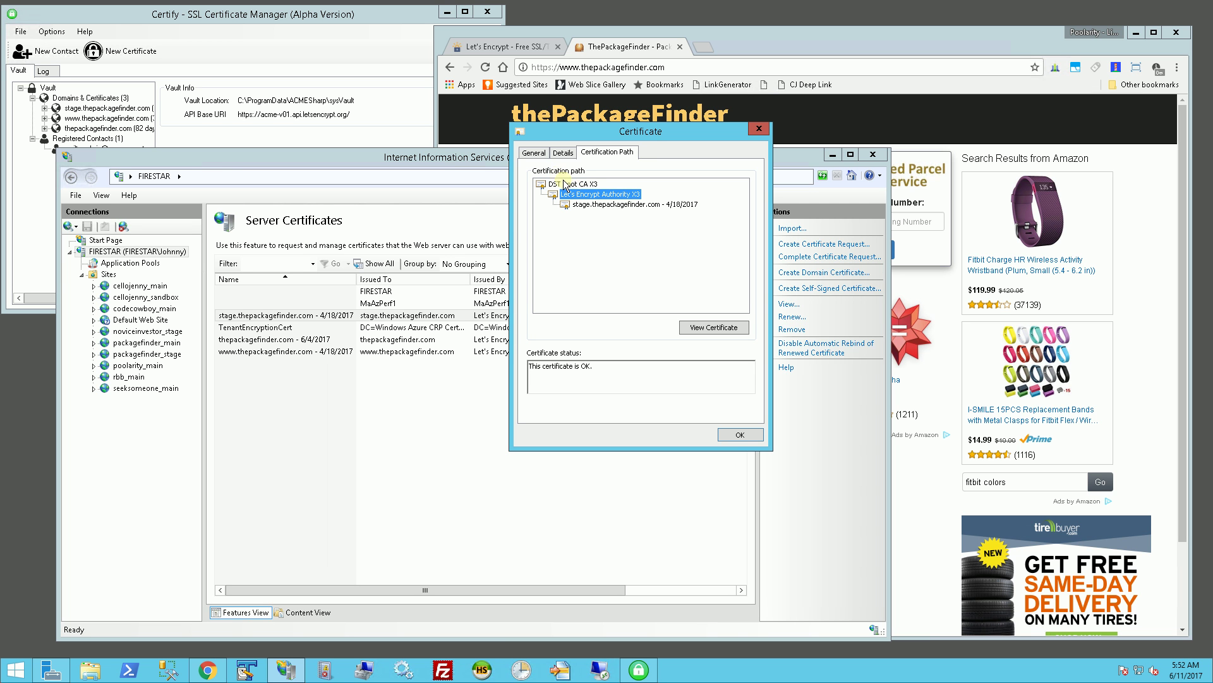
Step: Switch to the letsencrypt.org home page and scroll through its blog posts and sponsors
{"action": "left_click", "coordinate": [507, 46]}
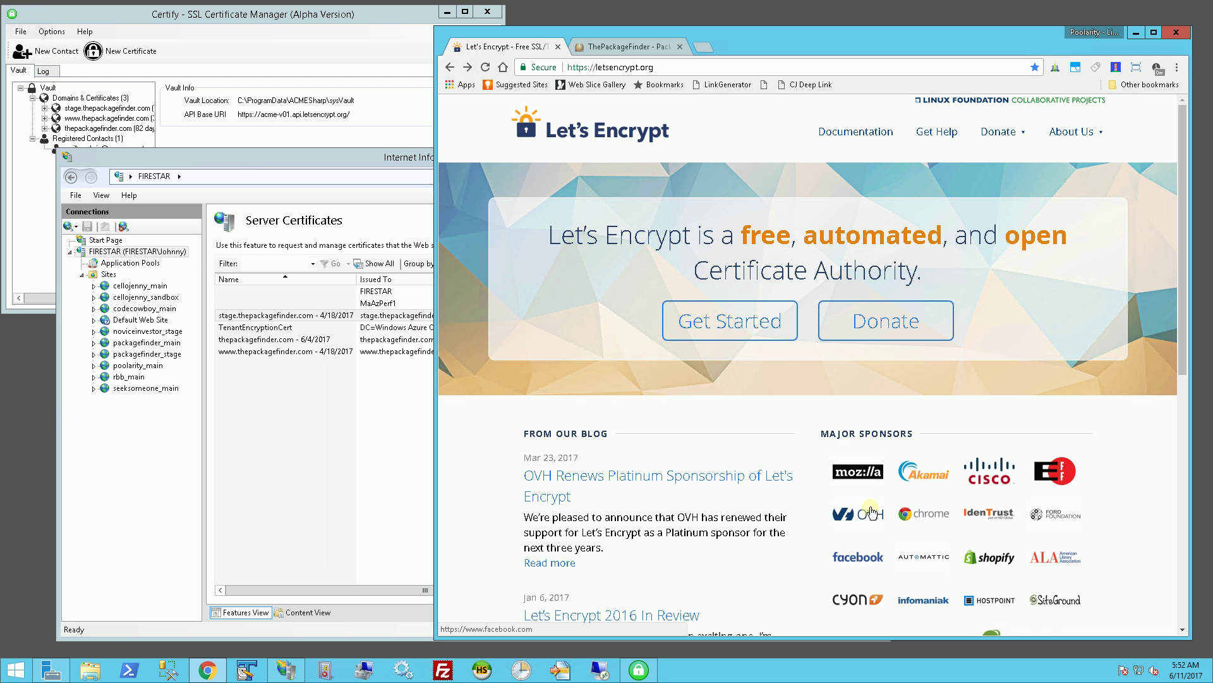
{"action": "scroll", "coordinate": [976, 558], "scroll_direction": "down", "scroll_amount": 1}
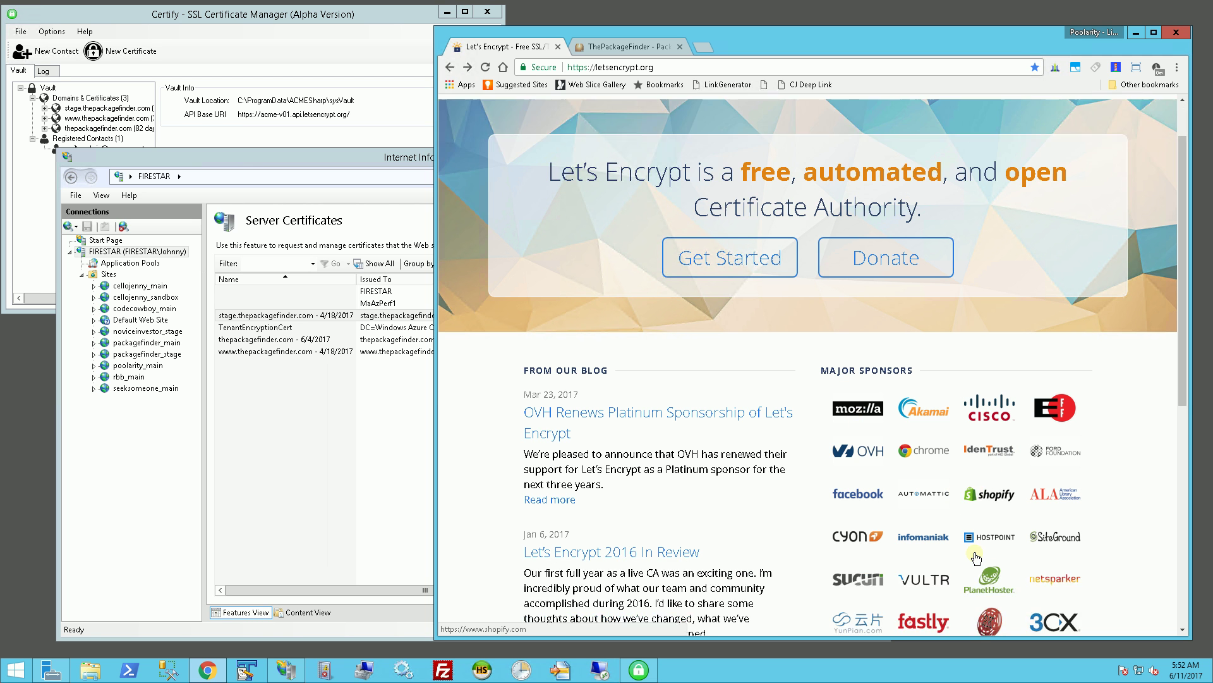
{"action": "scroll", "coordinate": [977, 557], "scroll_direction": "down", "scroll_amount": 3}
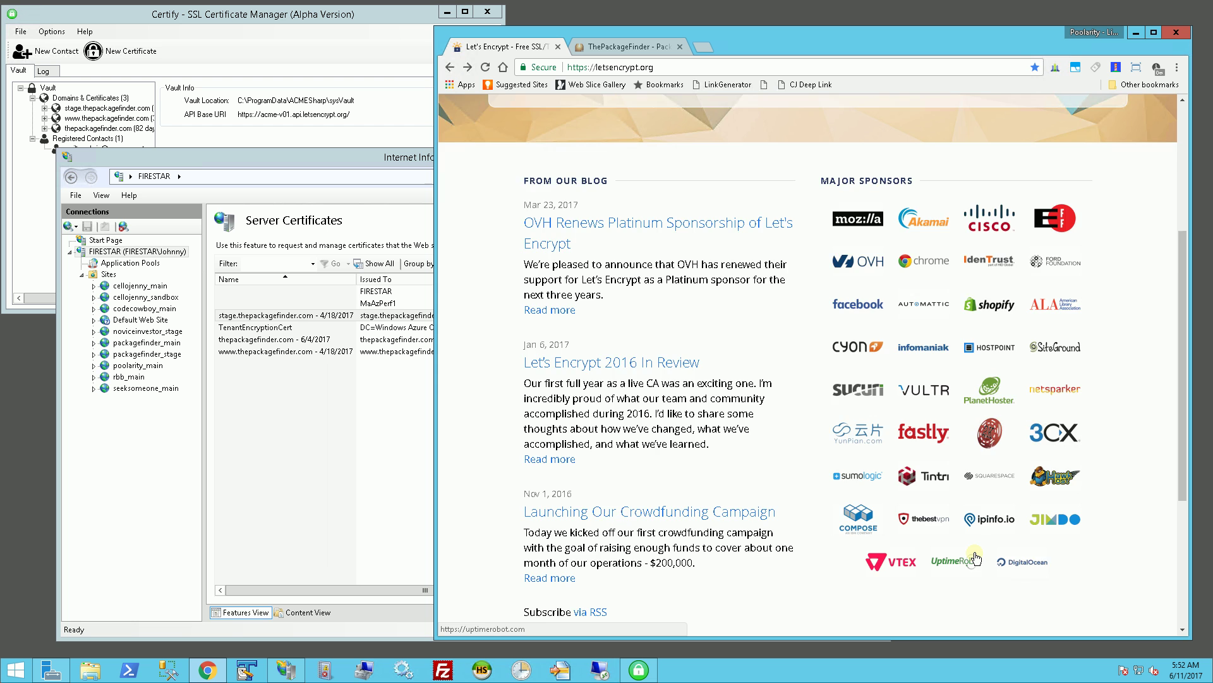
{"action": "scroll", "coordinate": [976, 558], "scroll_direction": "up", "scroll_amount": 4}
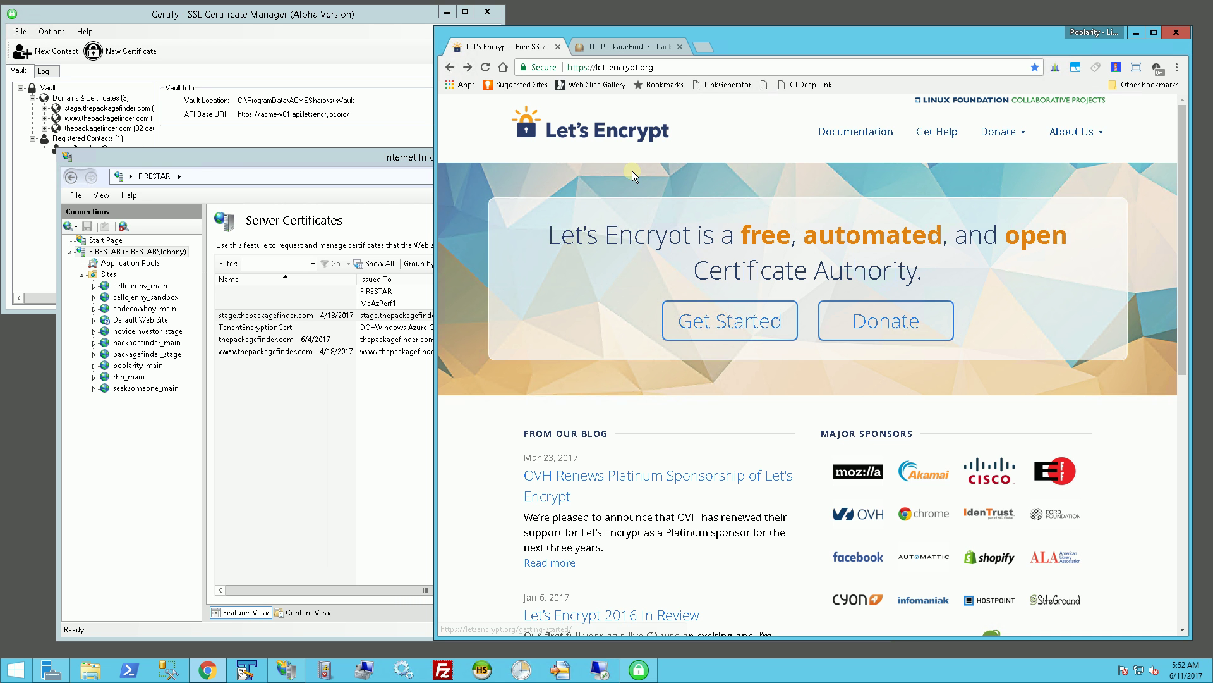
Step: Open the Let's Encrypt docs' ACME client list and scroll down to the Windows clients ACMESharp and Certify
{"action": "left_click", "coordinate": [845, 134]}
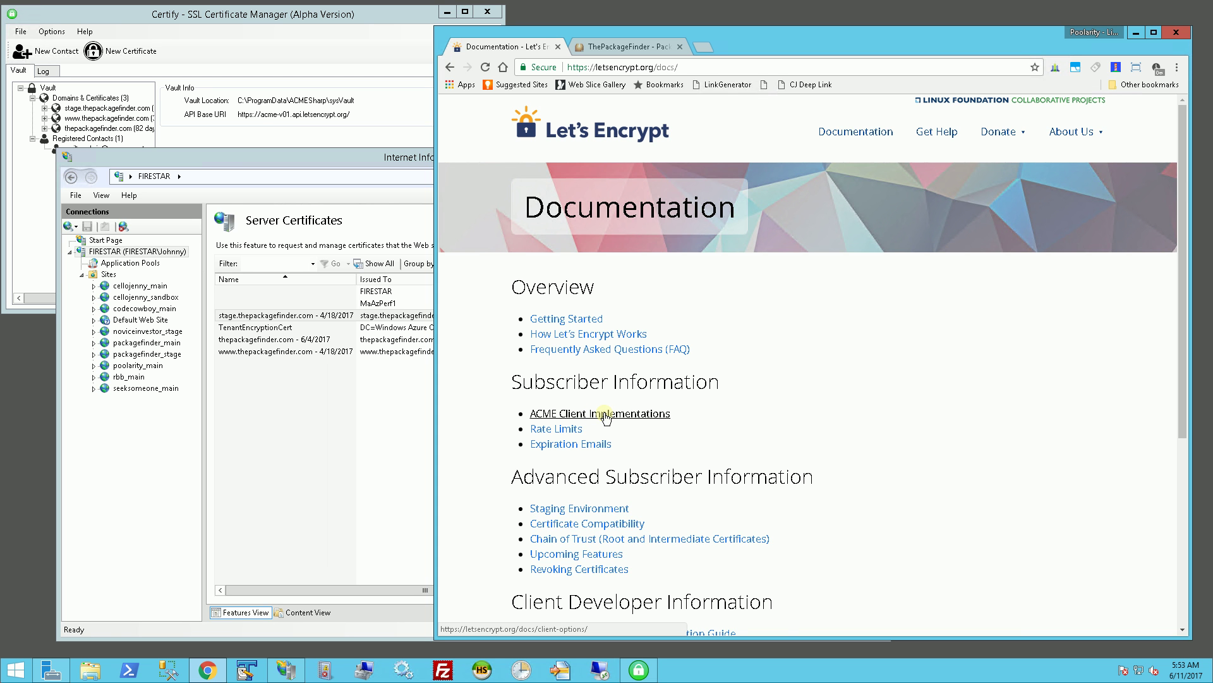
{"action": "left_click", "coordinate": [605, 415]}
{"action": "scroll", "coordinate": [608, 443], "scroll_direction": "down", "scroll_amount": 5}
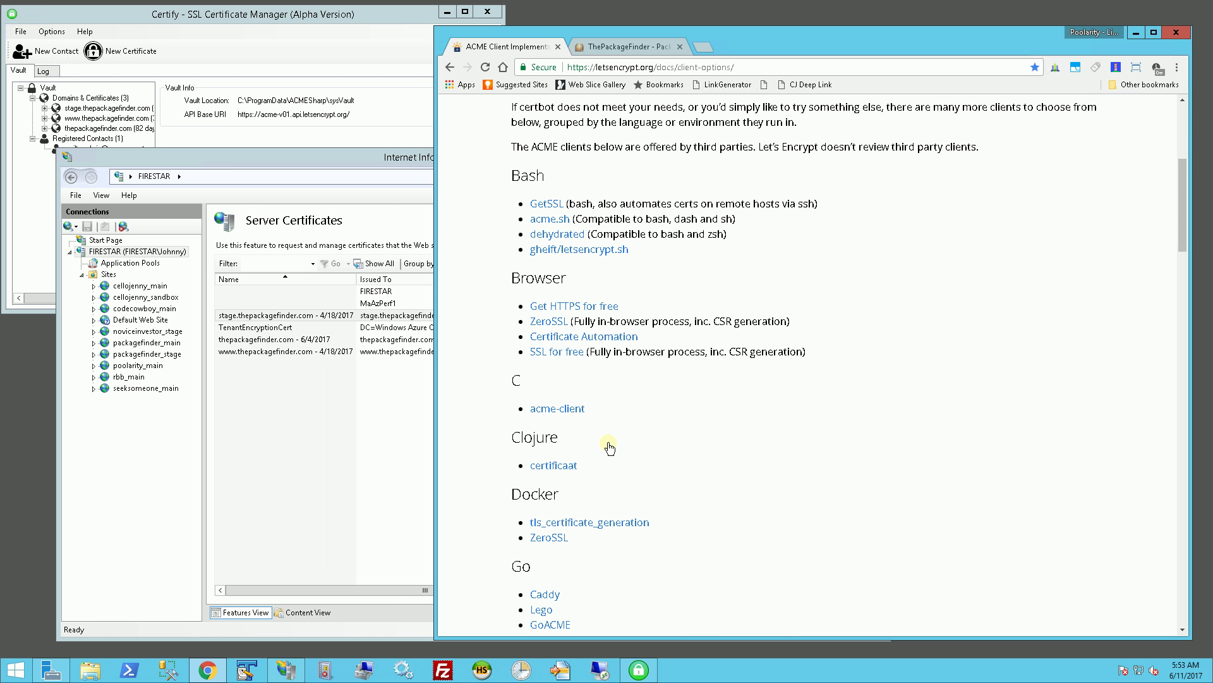
{"action": "scroll", "coordinate": [608, 443], "scroll_direction": "up", "scroll_amount": 2}
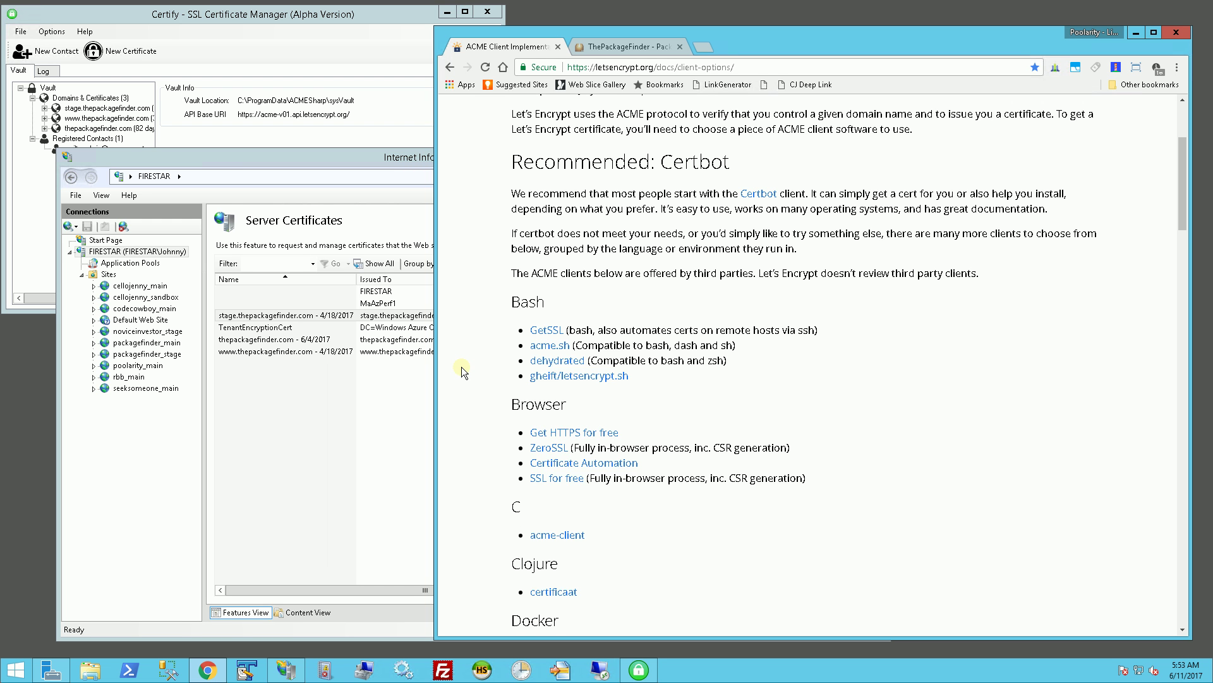
{"action": "scroll", "coordinate": [461, 367], "scroll_direction": "down", "scroll_amount": 2}
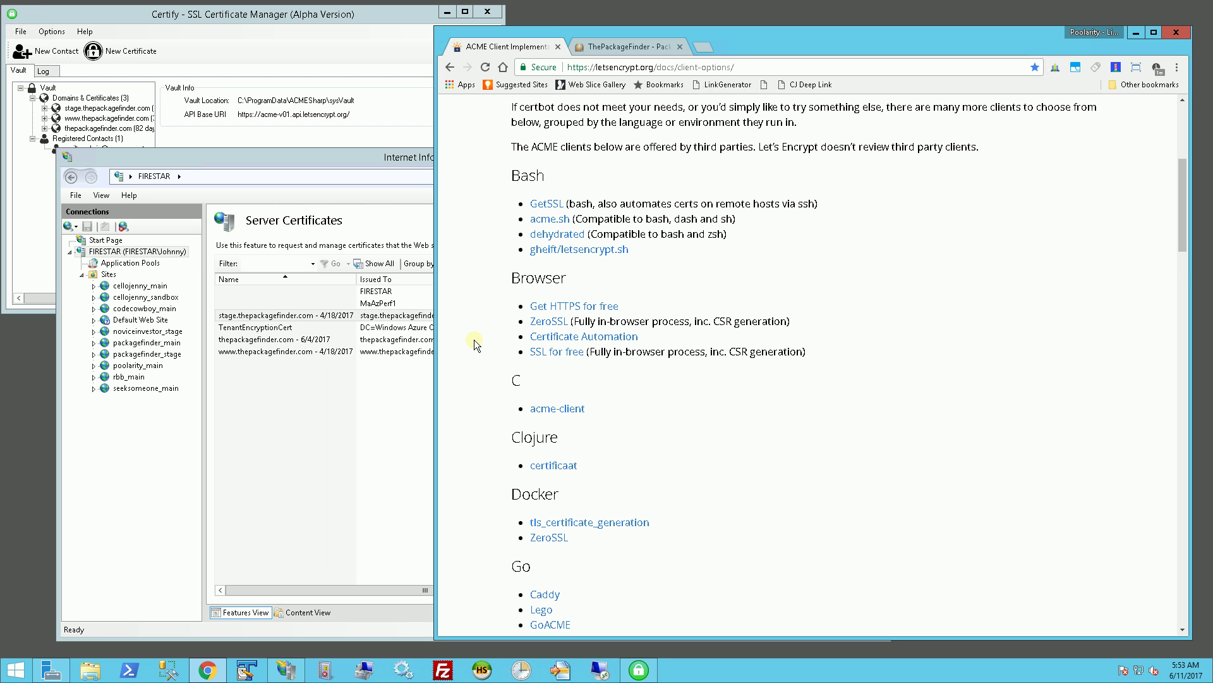
{"action": "scroll", "coordinate": [474, 339], "scroll_direction": "down", "scroll_amount": 2}
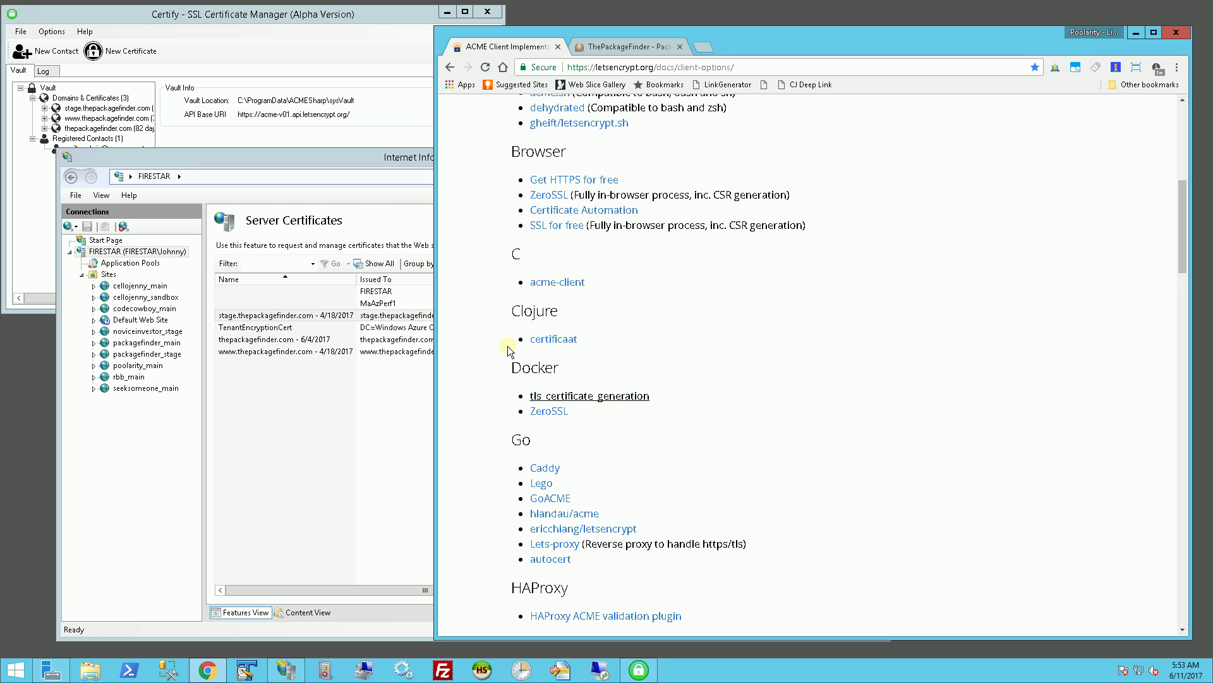
{"action": "scroll", "coordinate": [517, 410], "scroll_direction": "down", "scroll_amount": 1}
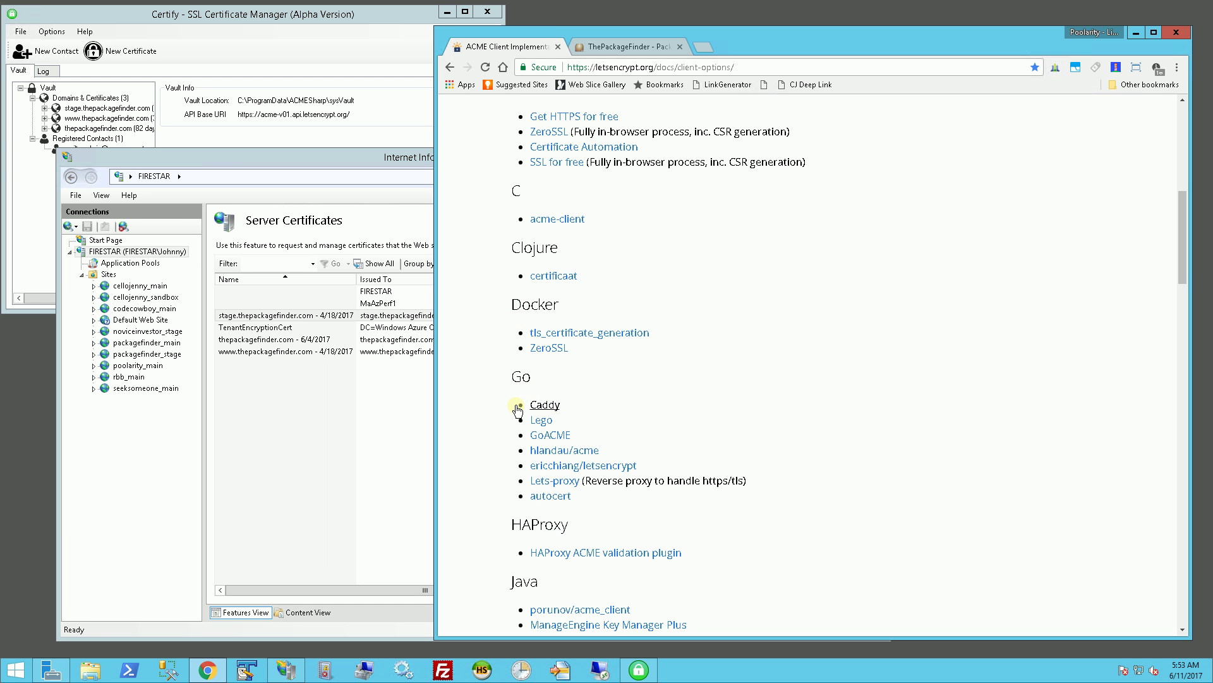
{"action": "scroll", "coordinate": [498, 450], "scroll_direction": "down", "scroll_amount": 5}
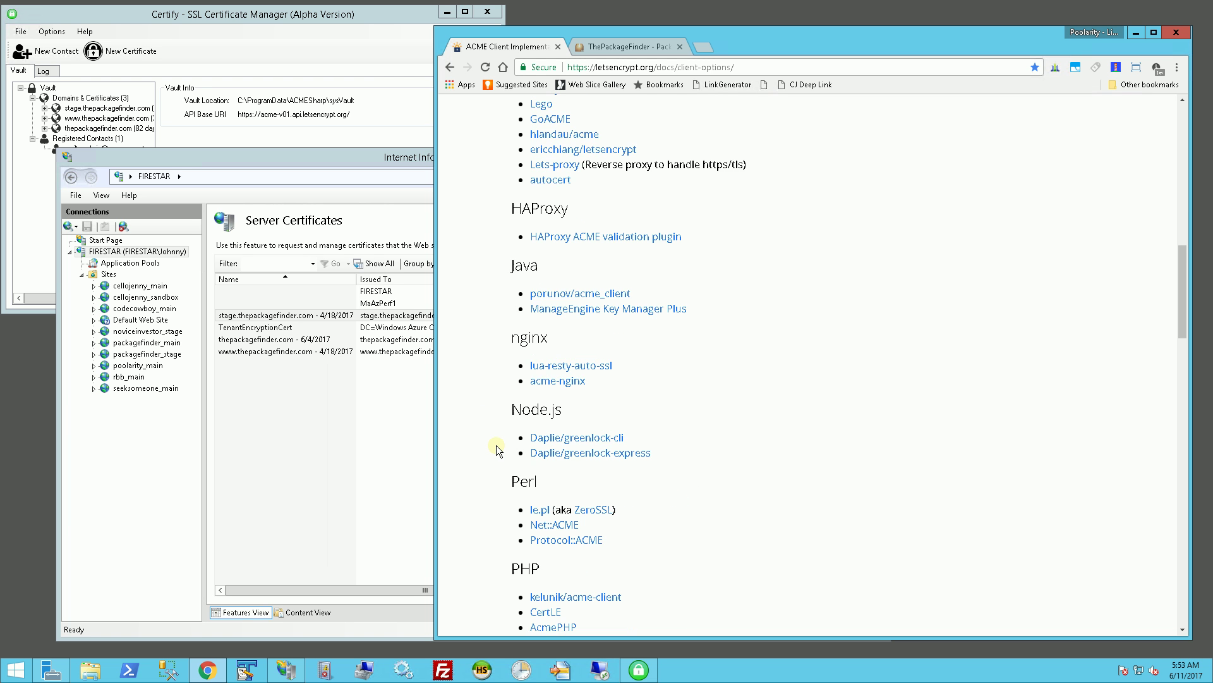
{"action": "scroll", "coordinate": [496, 445], "scroll_direction": "down", "scroll_amount": 1}
{"action": "scroll", "coordinate": [496, 442], "scroll_direction": "down", "scroll_amount": 2}
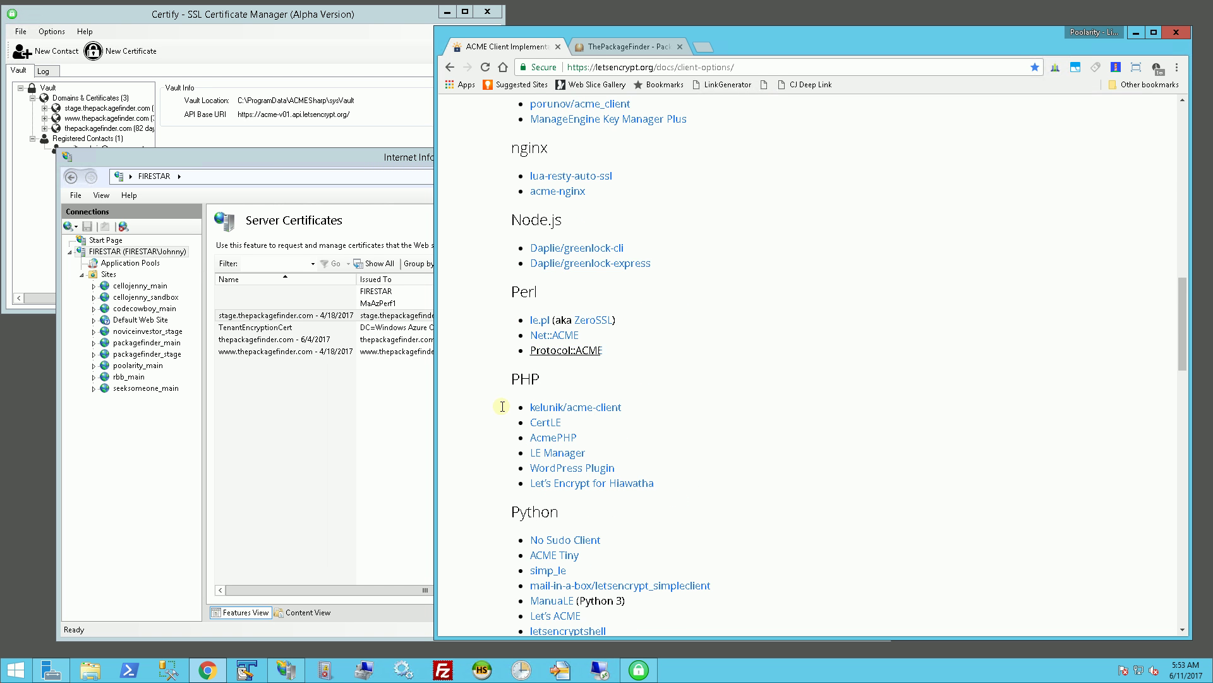
{"action": "scroll", "coordinate": [485, 415], "scroll_direction": "down", "scroll_amount": 1}
{"action": "scroll", "coordinate": [483, 411], "scroll_direction": "down", "scroll_amount": 6}
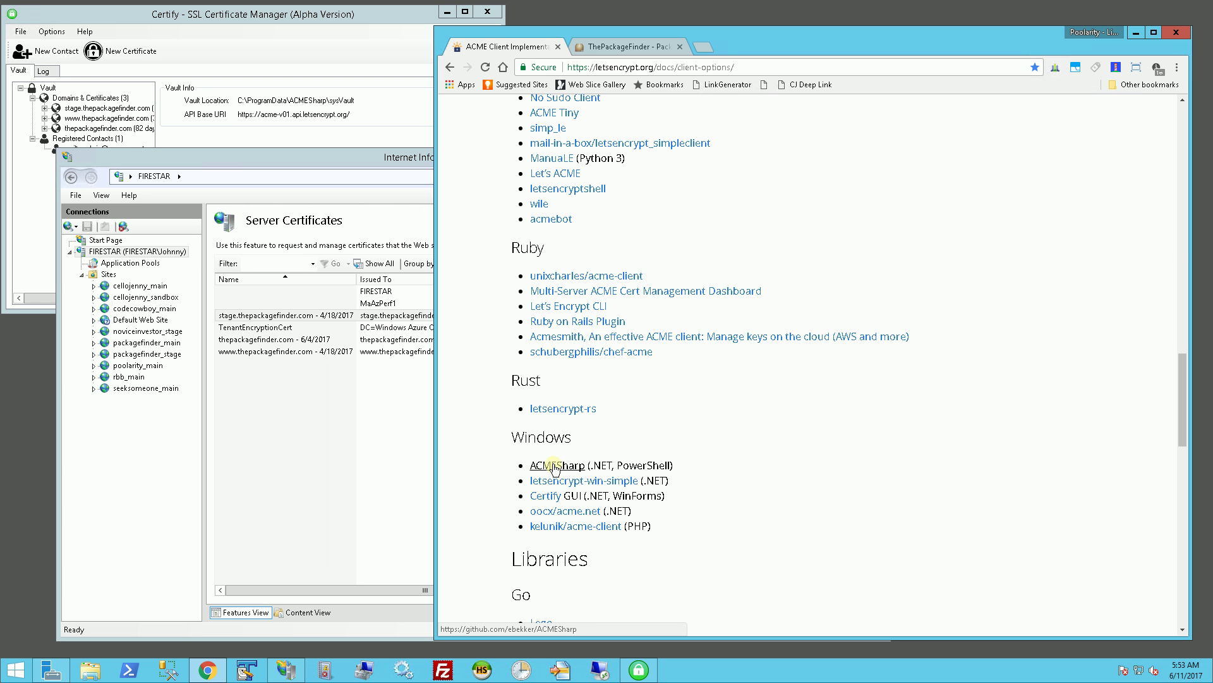
Step: Glance at ACMESharp's project page, go back, then open webprofusion/Certify on GitHub and read its README
{"action": "left_click", "coordinate": [555, 466]}
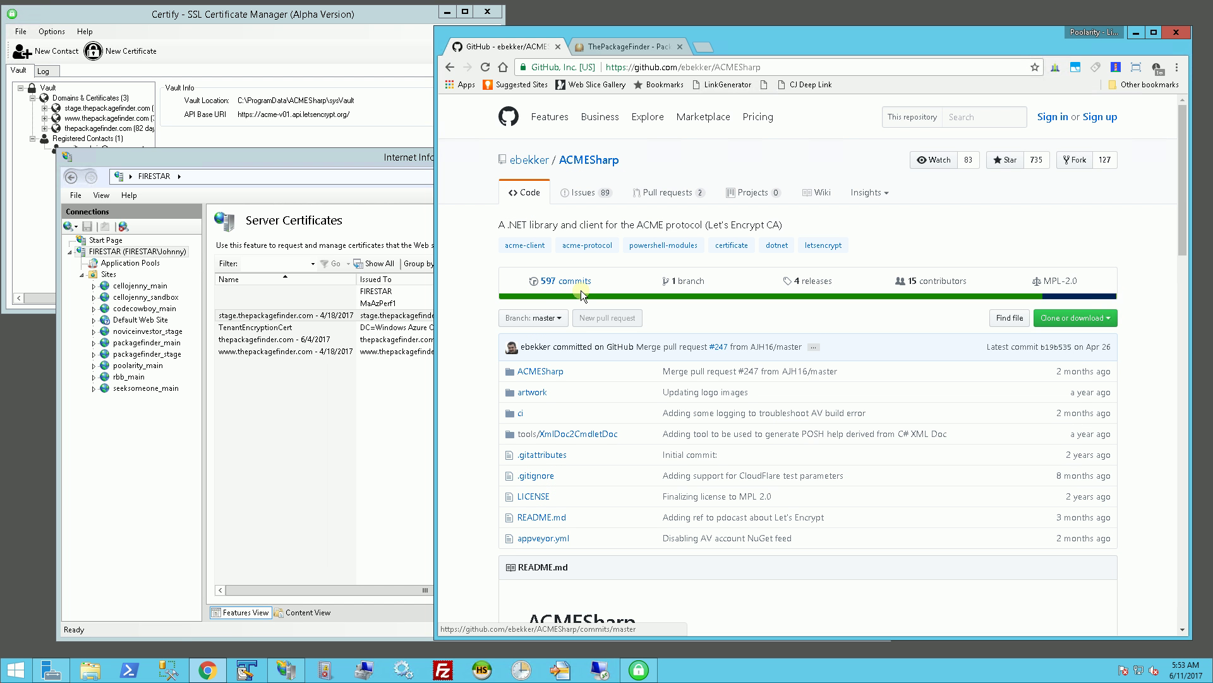
{"action": "left_click", "coordinate": [450, 67]}
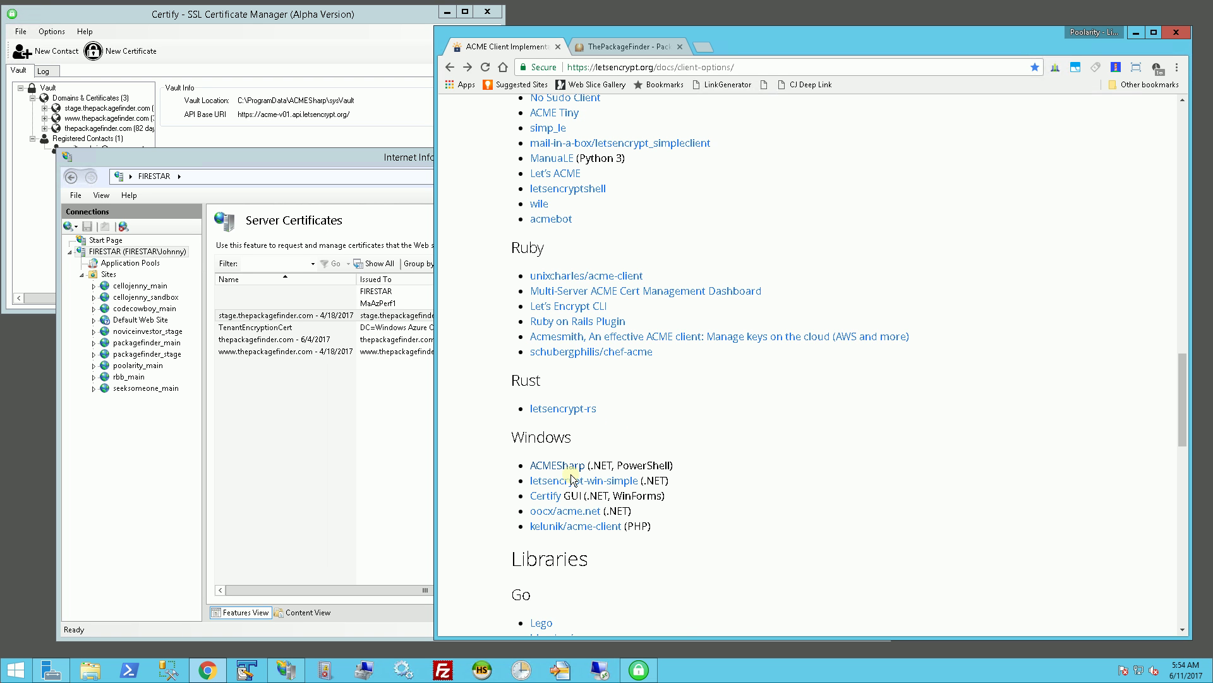
{"action": "left_click", "coordinate": [546, 496]}
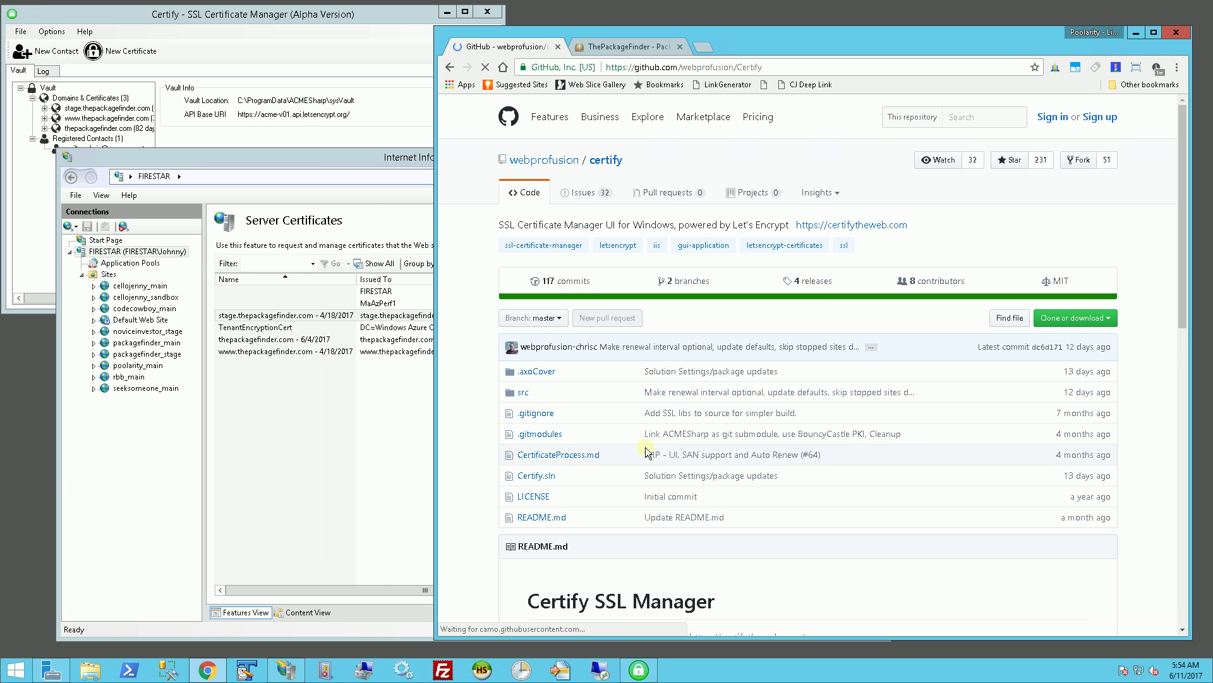
{"action": "scroll", "coordinate": [646, 448], "scroll_direction": "down", "scroll_amount": 8}
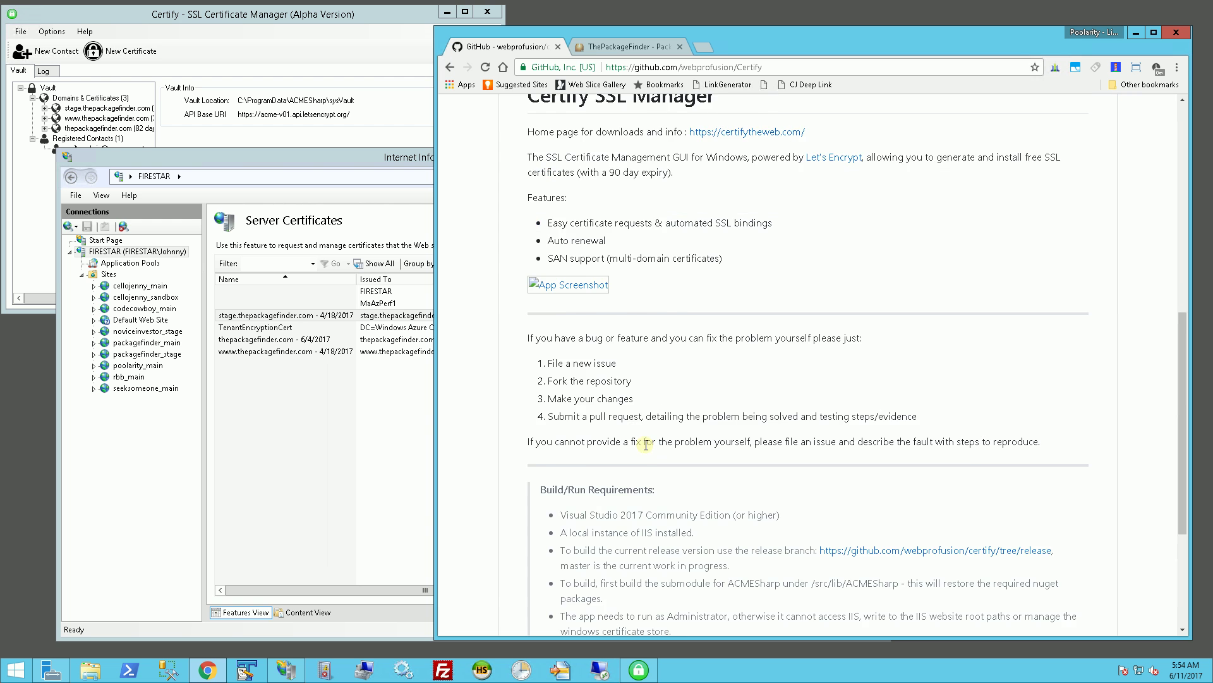
{"action": "scroll", "coordinate": [645, 444], "scroll_direction": "down", "scroll_amount": 3}
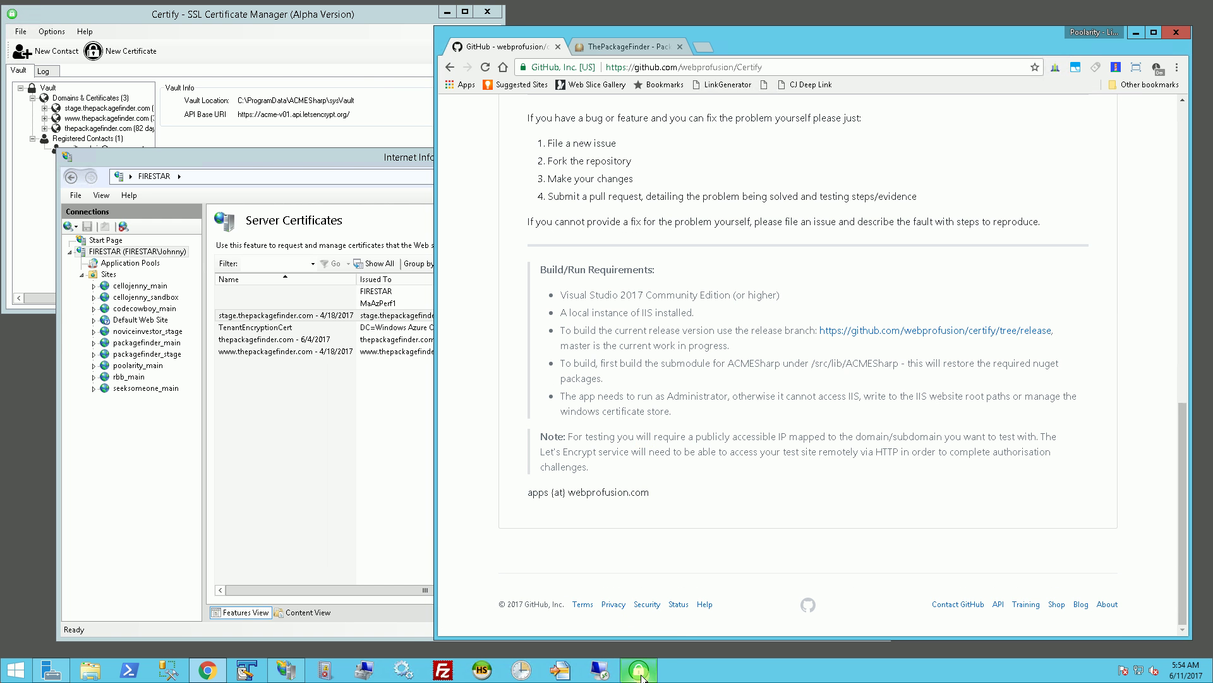
Step: Raise the Certify vault window, move it to the top-left, and start a new Chrome tab
{"action": "left_click", "coordinate": [640, 675]}
{"action": "left_click_drag", "start_coordinate": [287, 17], "coordinate": [694, 208]}
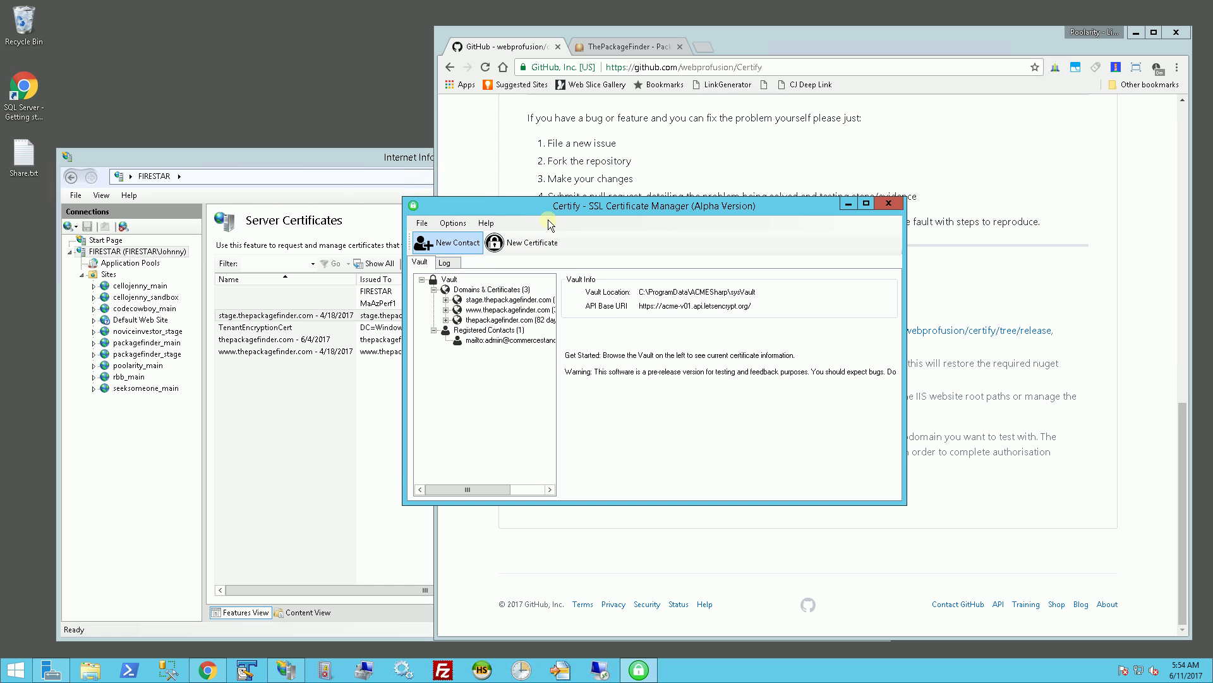
{"action": "left_click_drag", "start_coordinate": [556, 207], "coordinate": [300, 87]}
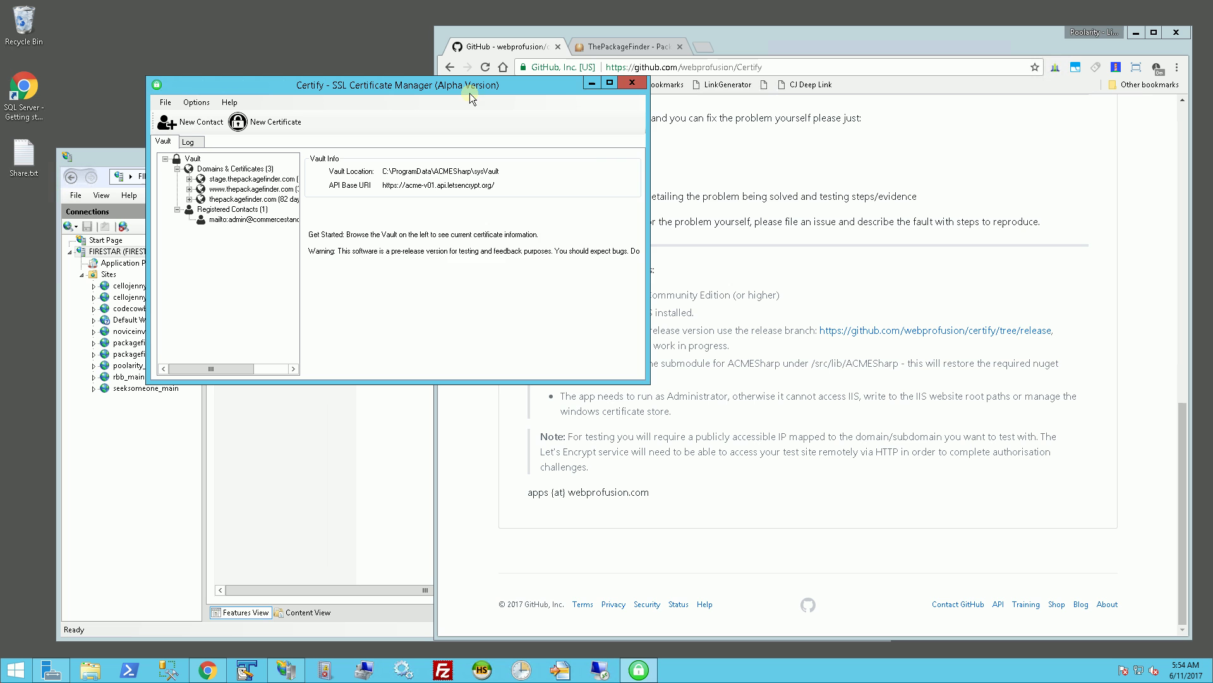
{"action": "left_click", "coordinate": [703, 47]}
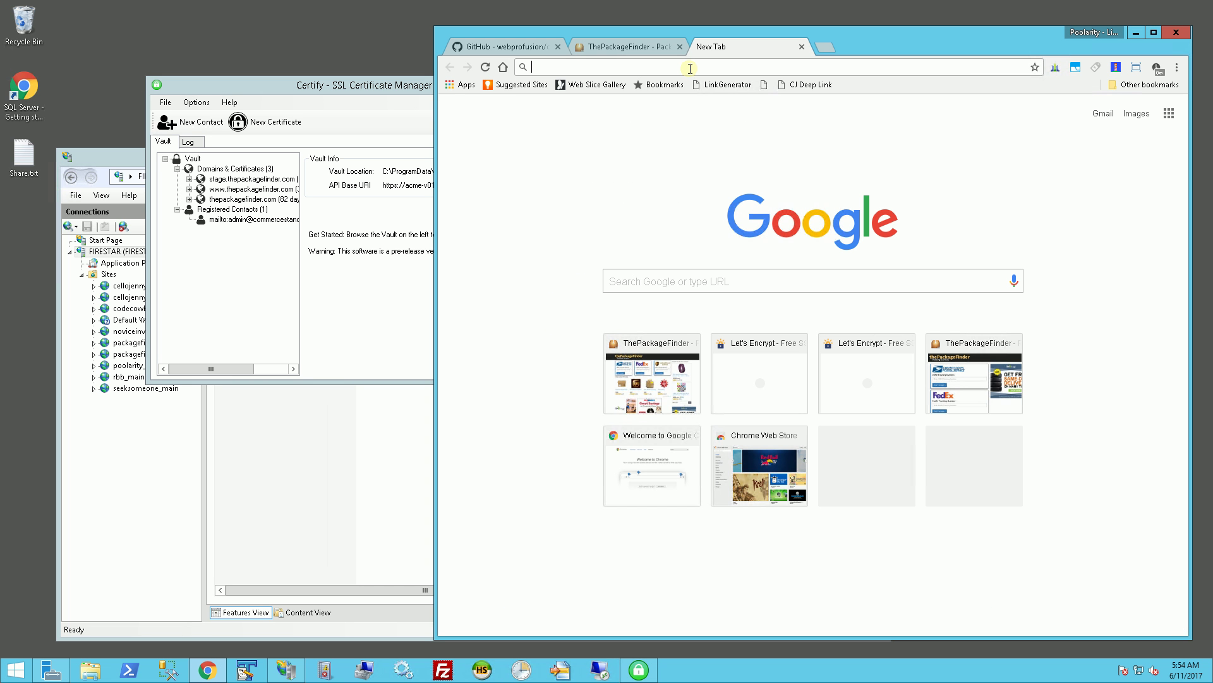
Step: Go to certifytheweb.com in the new tab, correcting a mistyped letter in the address
{"action": "type", "text": "c"}
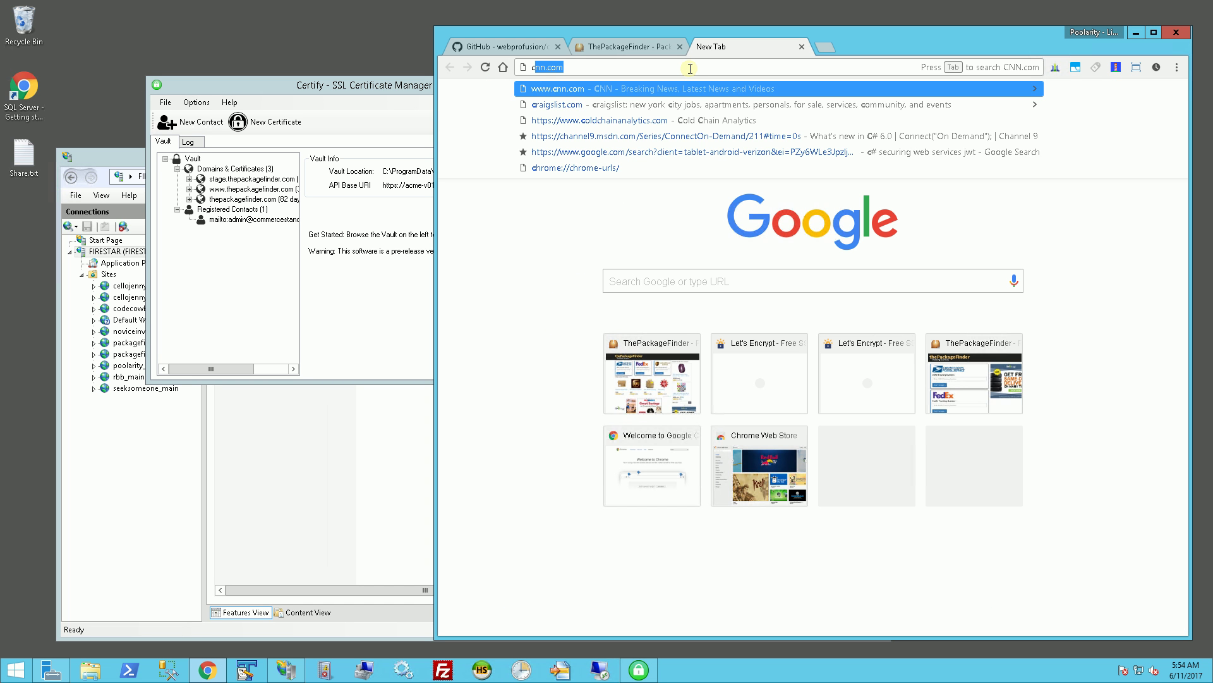
{"action": "type", "text": "et"}
{"action": "key", "text": "BackSpace"}
{"action": "type", "text": "rtifytheweb"}
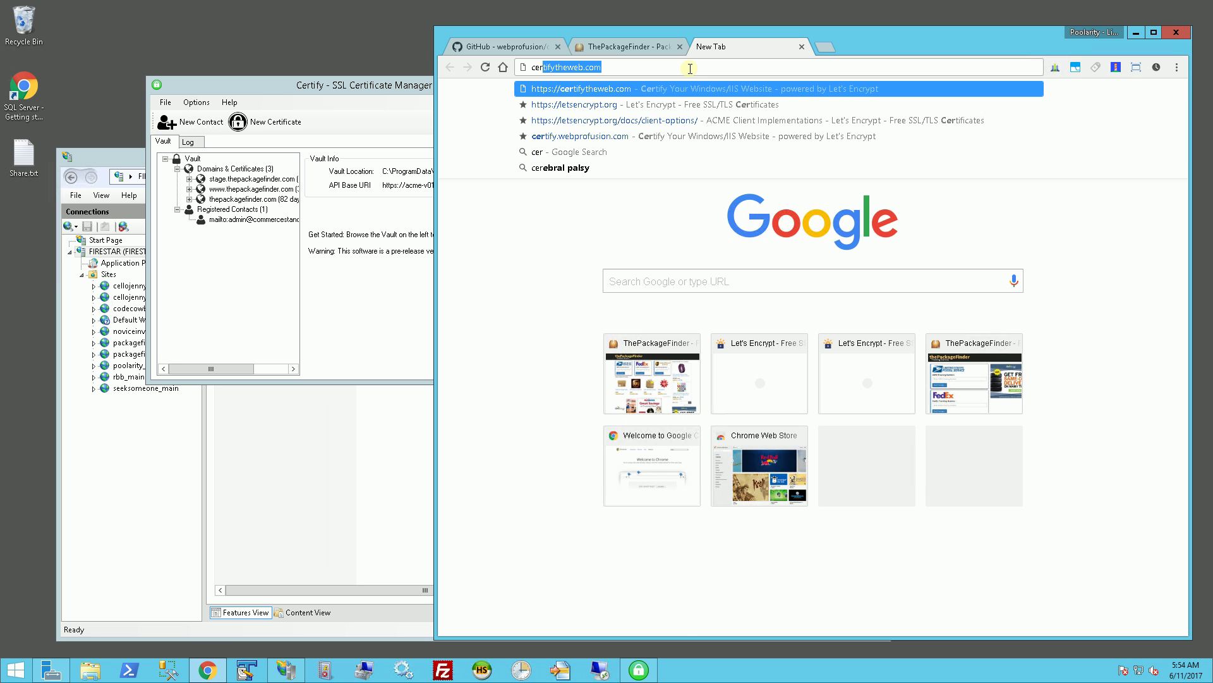
{"action": "key", "text": "Return"}
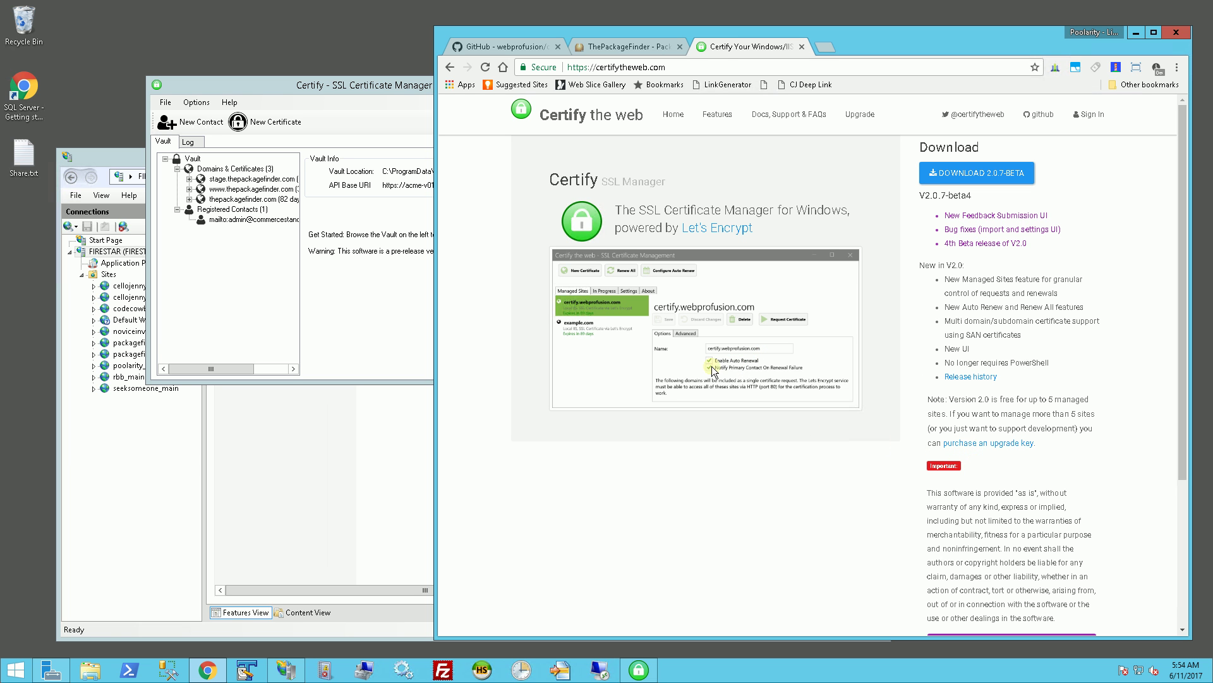
Step: Drag the Certify vault window right over the browser, then down-left toward the screen centre
{"action": "left_click_drag", "start_coordinate": [394, 89], "coordinate": [508, 88]}
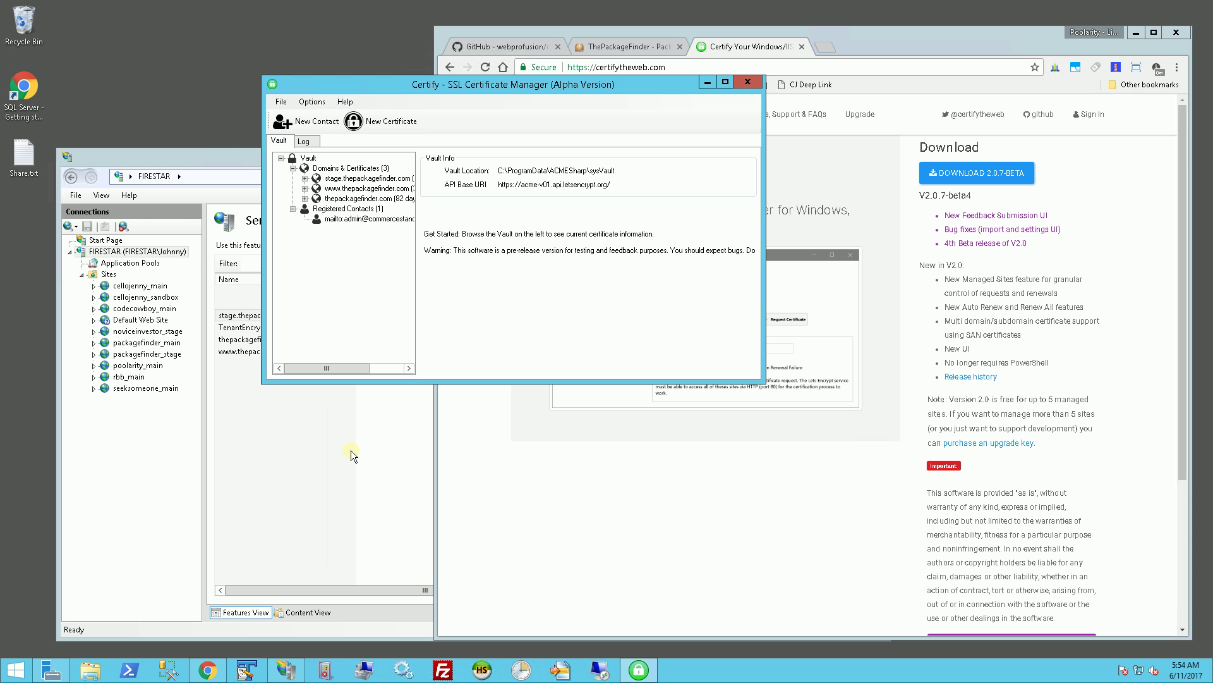
{"action": "left_click_drag", "start_coordinate": [447, 86], "coordinate": [416, 114]}
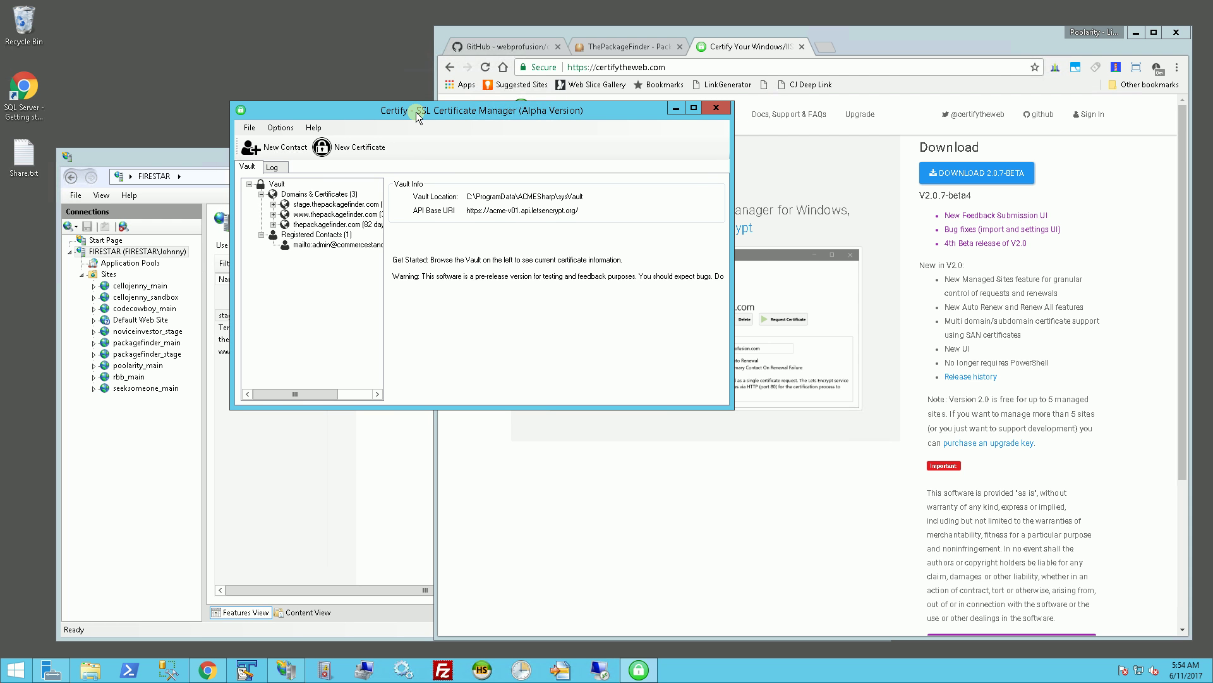